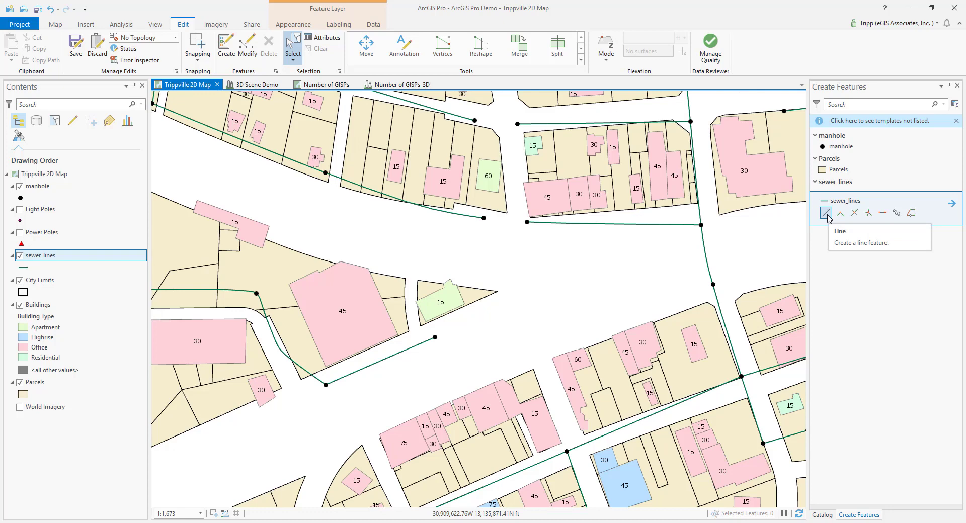
Step: Pick the sewer_lines Line tool and place the first vertex at the existing sewer line's end
click(827, 214)
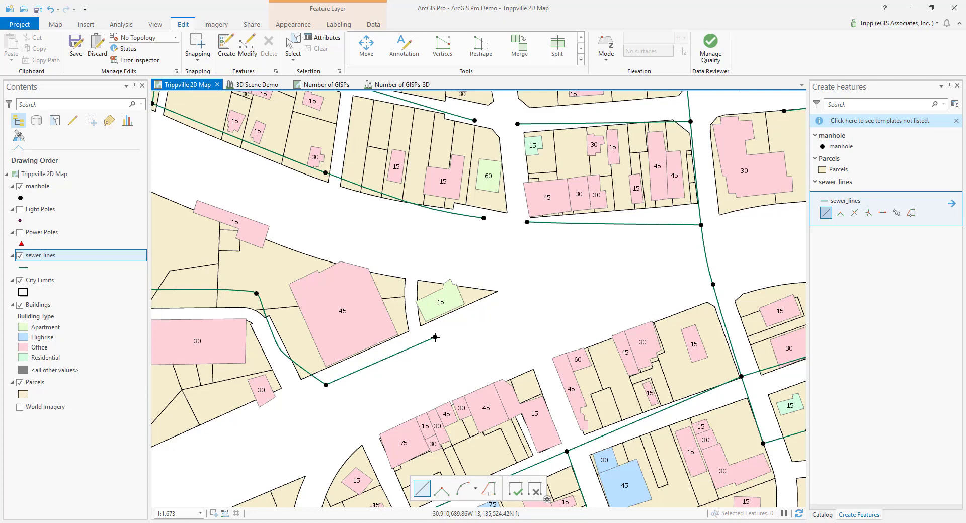
click(435, 337)
Step: Apply a Distance constraint of 250 ft to place the second vertex
right_click(523, 324)
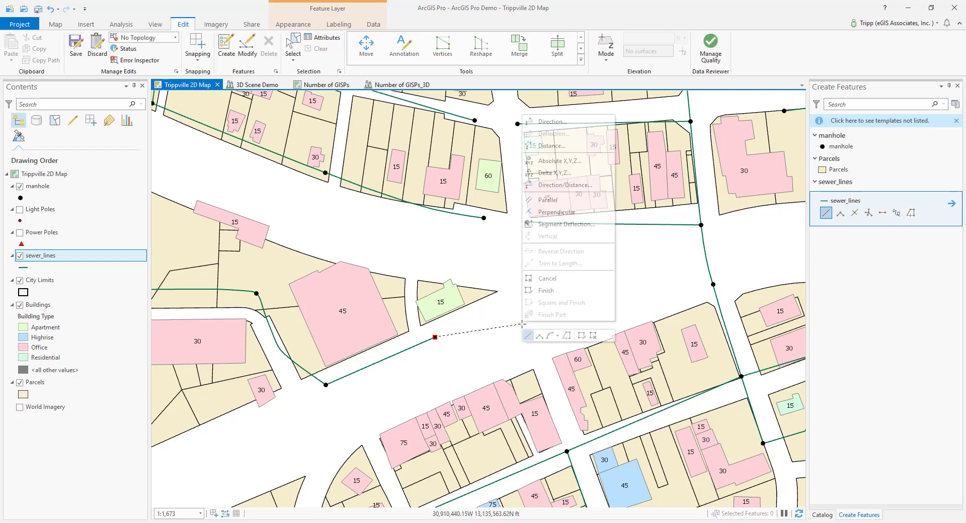
click(552, 145)
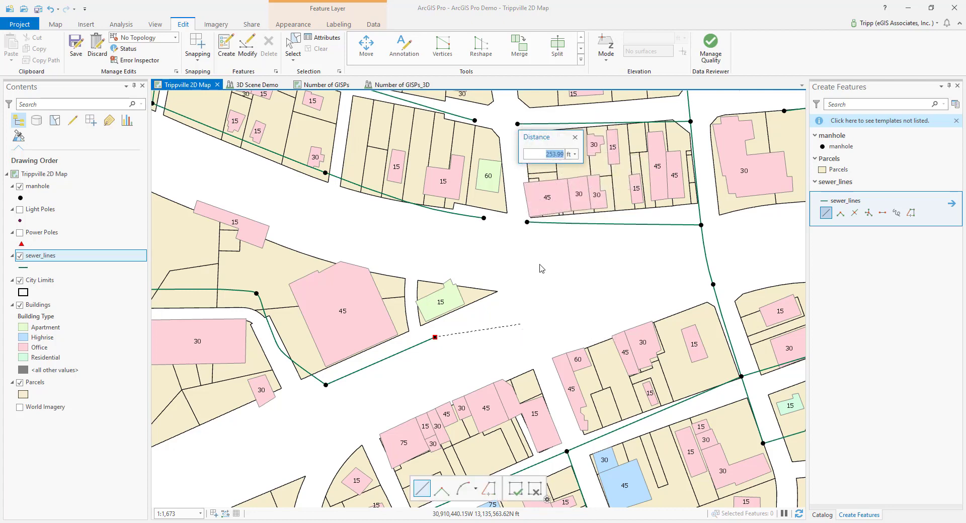
drag(552, 141, 519, 283)
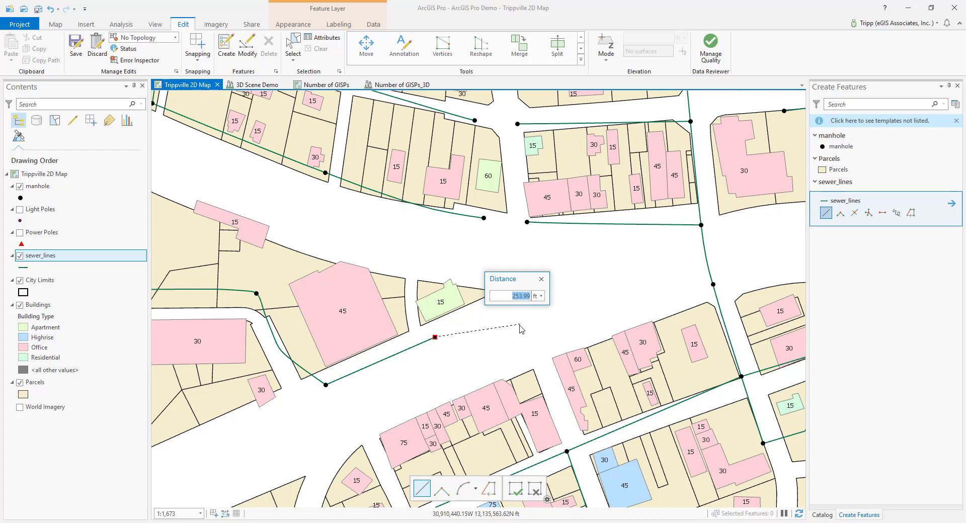
click(513, 296)
drag(523, 296, 531, 297)
text(250)
key(Return)
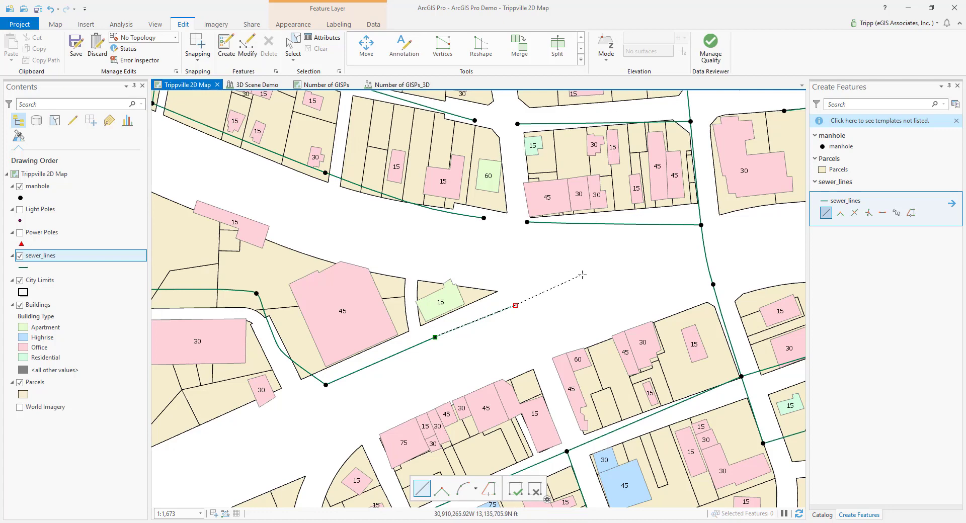
Step: Start a Direction/Distance constraint and switch its direction units from QB to NAz
right_click(582, 275)
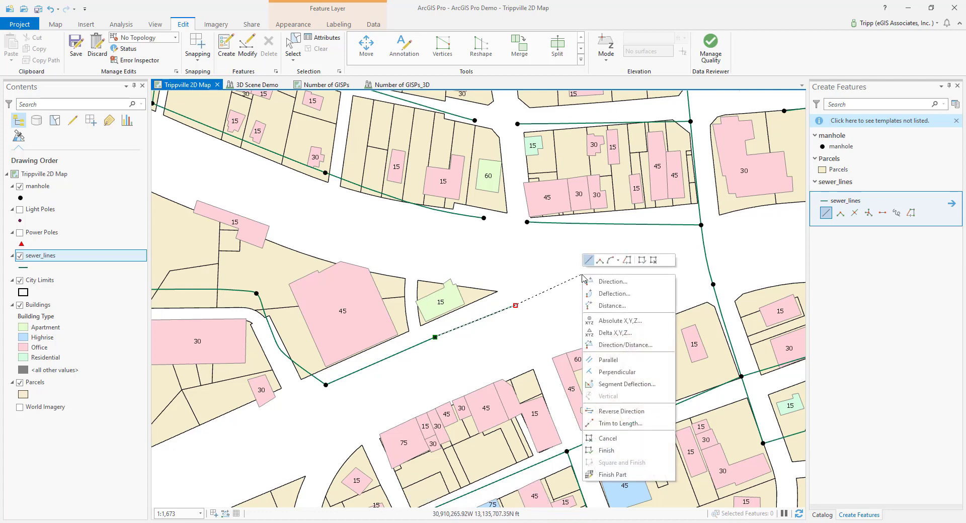
click(619, 348)
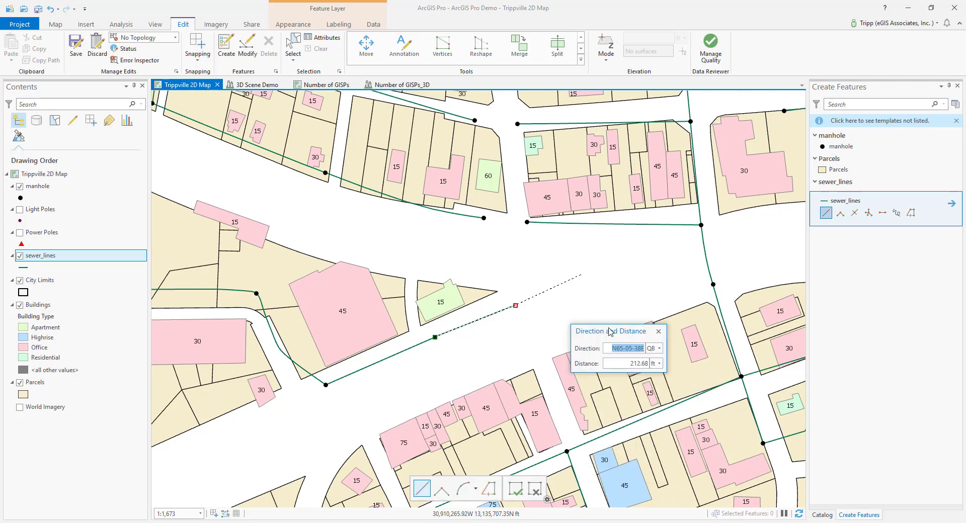
drag(610, 331, 588, 302)
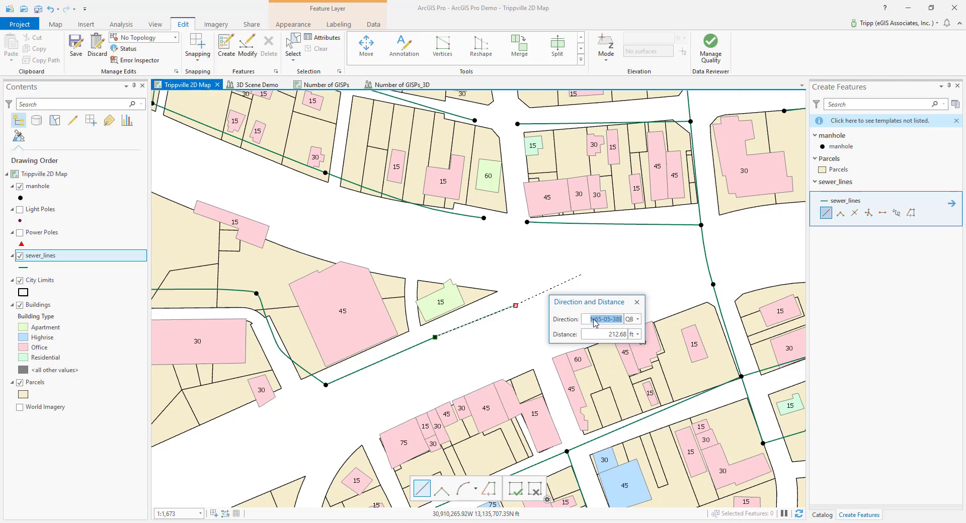
click(638, 320)
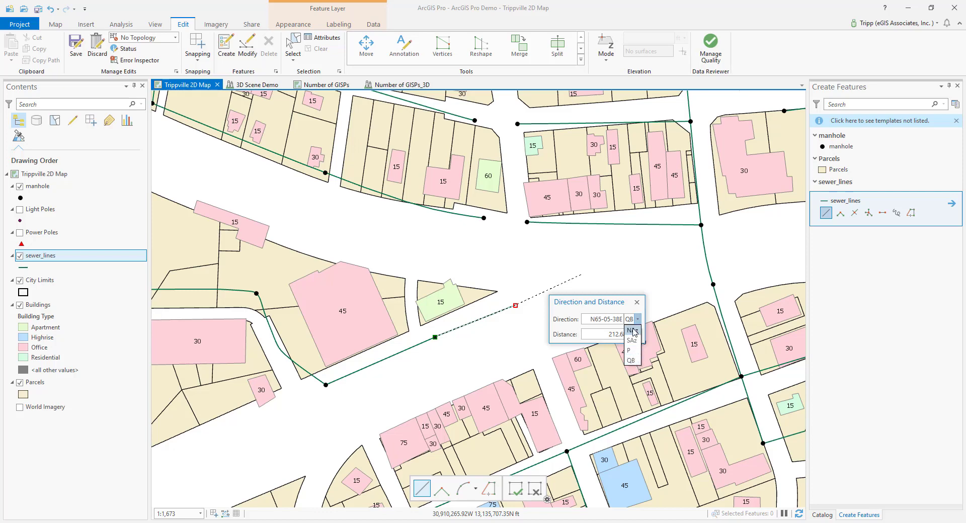
click(632, 331)
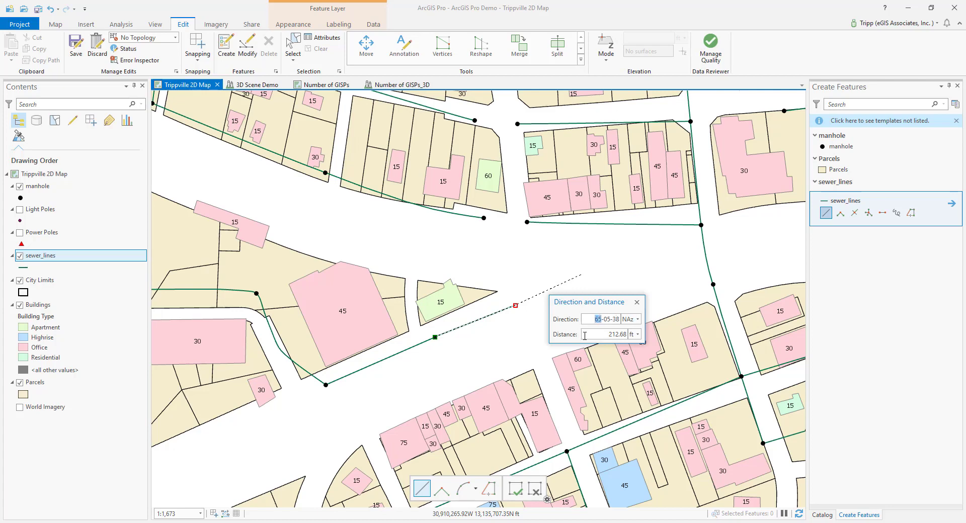
Step: Enter direction 70-00-30 and place the third vertex 210 ft along it
text(70)
double_click(607, 320)
text(00)
double_click(617, 319)
text(30)
key(Return)
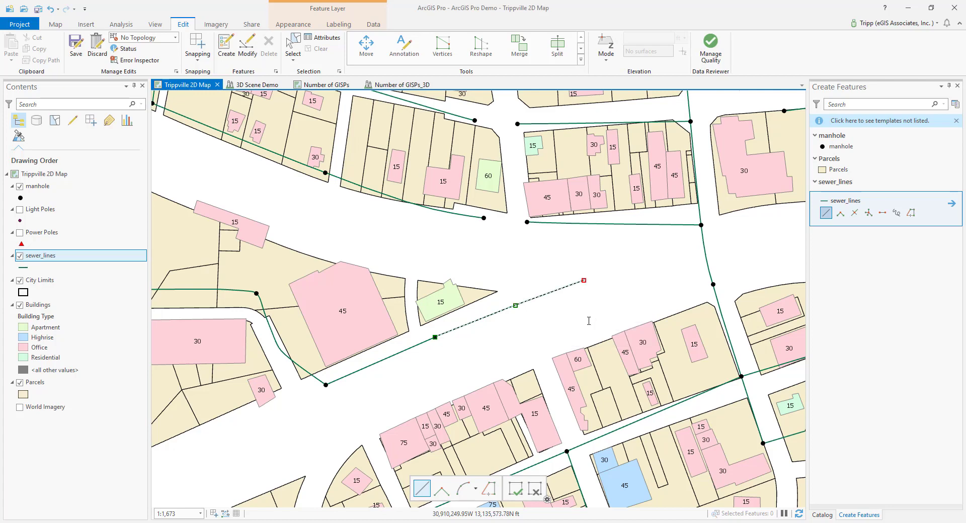
Step: Apply a Direction constraint of N57-37-33E to the next segment
right_click(627, 252)
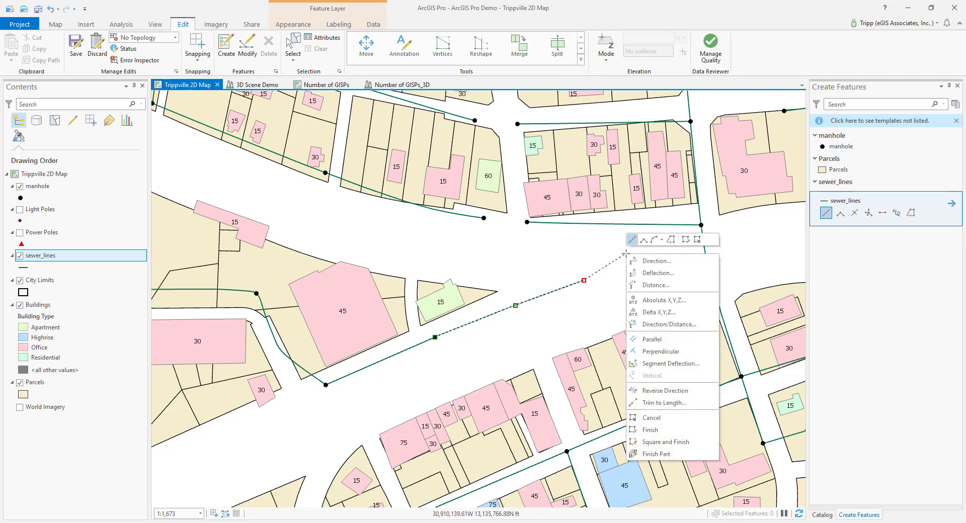
click(672, 262)
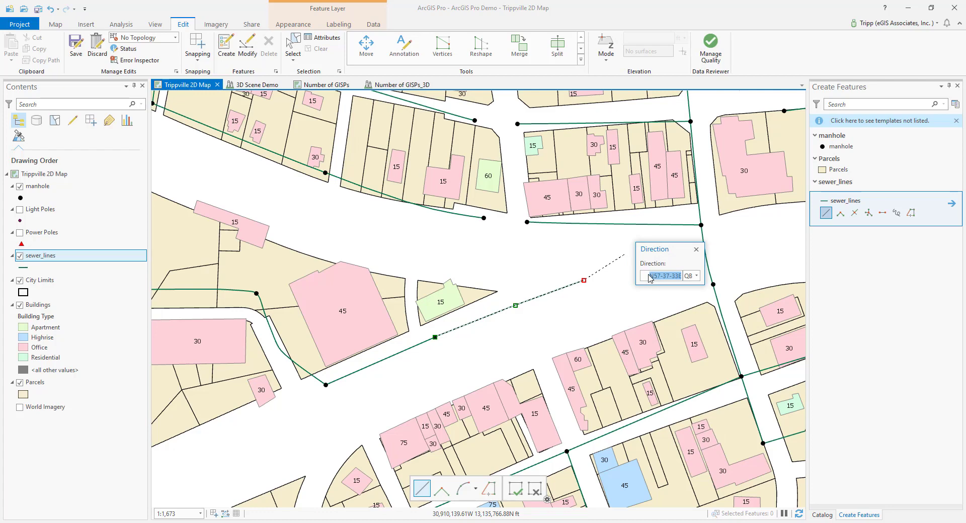
drag(650, 278, 685, 280)
key(Return)
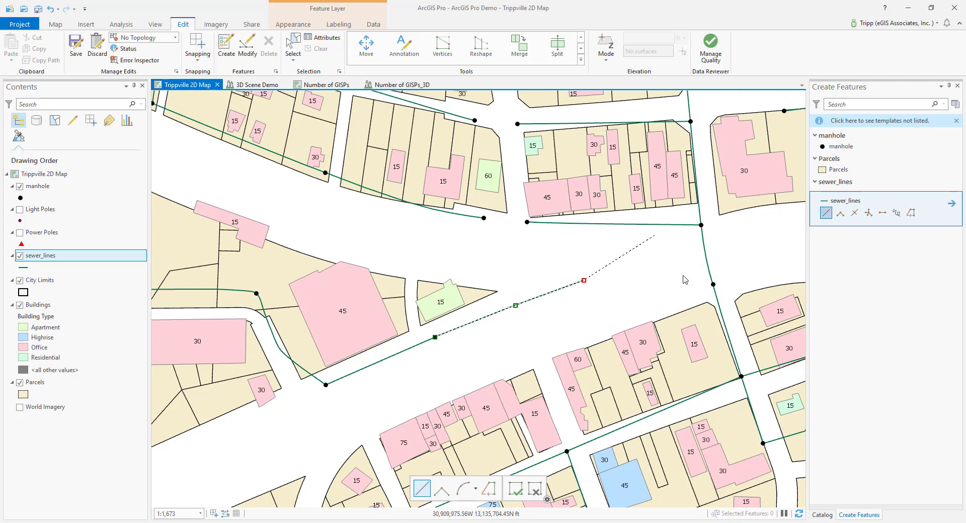
Step: Change the Distance constraint from 168.66 to 150 ft for the last vertex and finish the sewer line
right_click(634, 250)
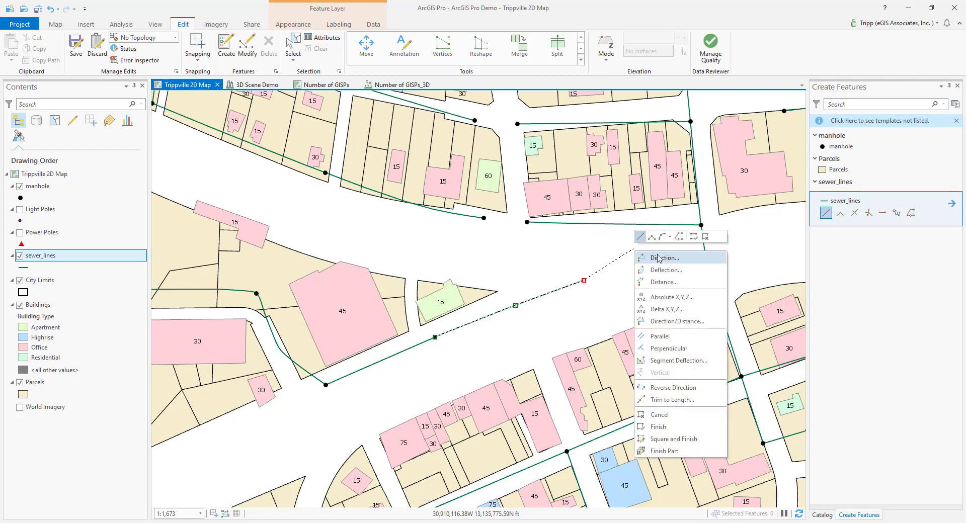
click(664, 283)
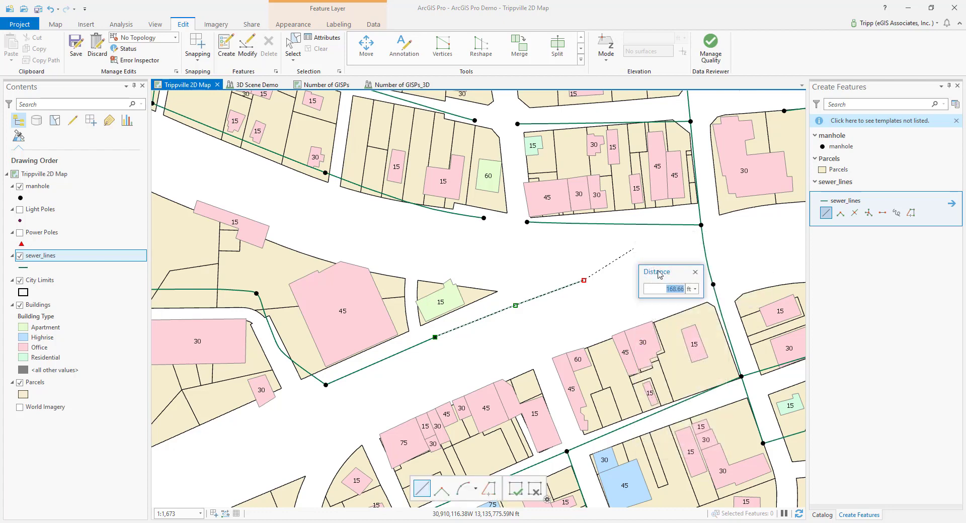
double_click(676, 284)
key(BackSpace)
text(150)
key(Return)
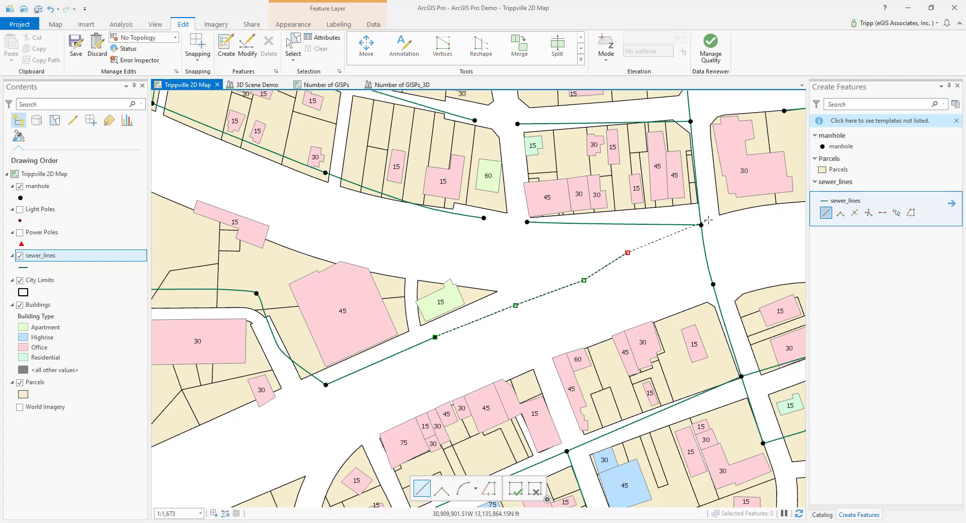
double_click(632, 248)
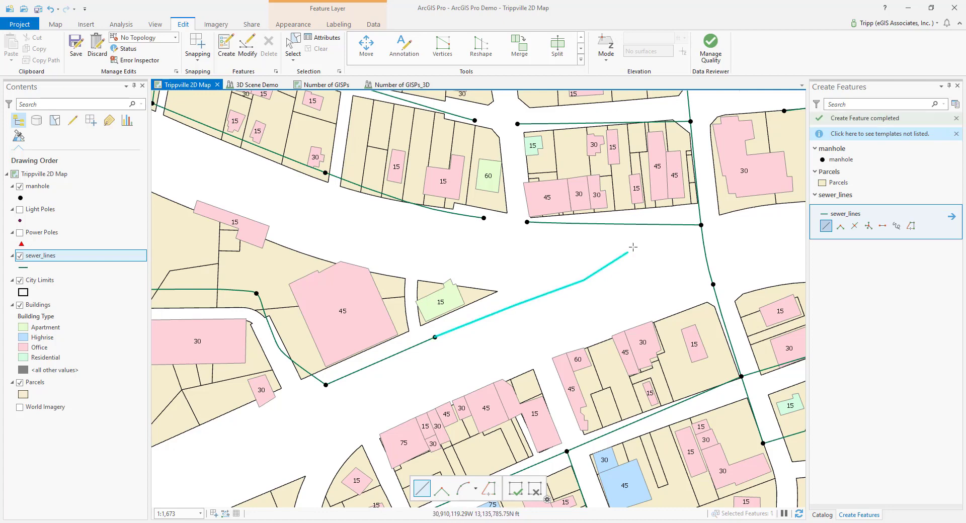